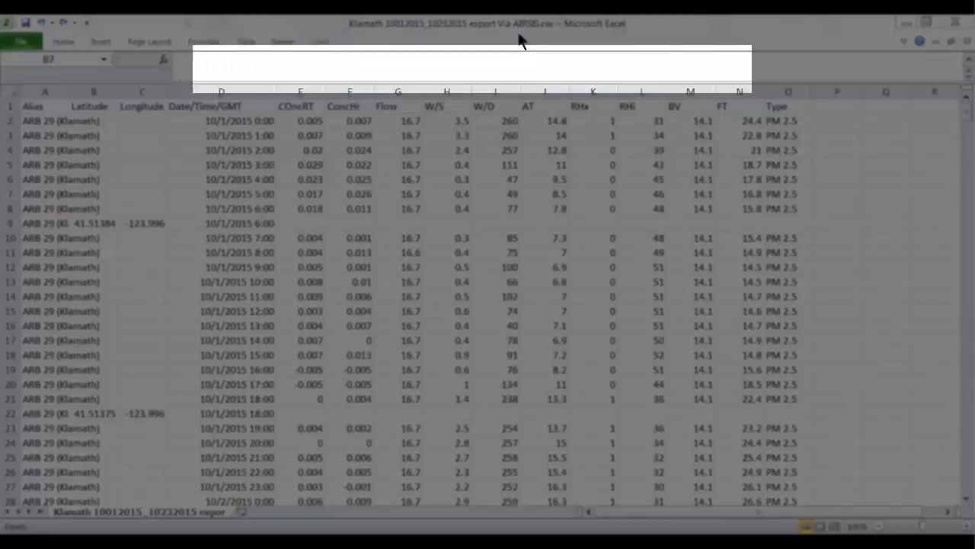
# Add filters to the column headers in row 1
pyautogui.click(5, 106)
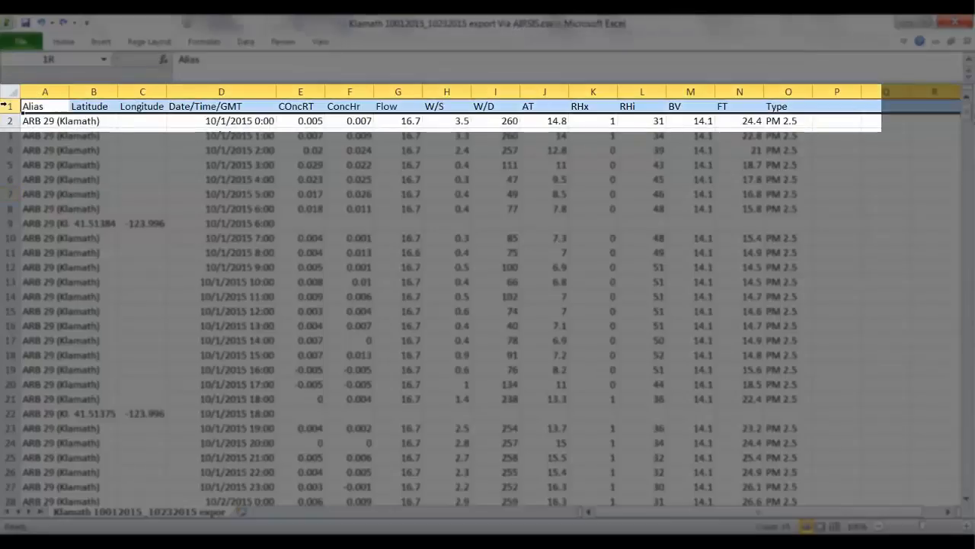
pyautogui.click(75, 43)
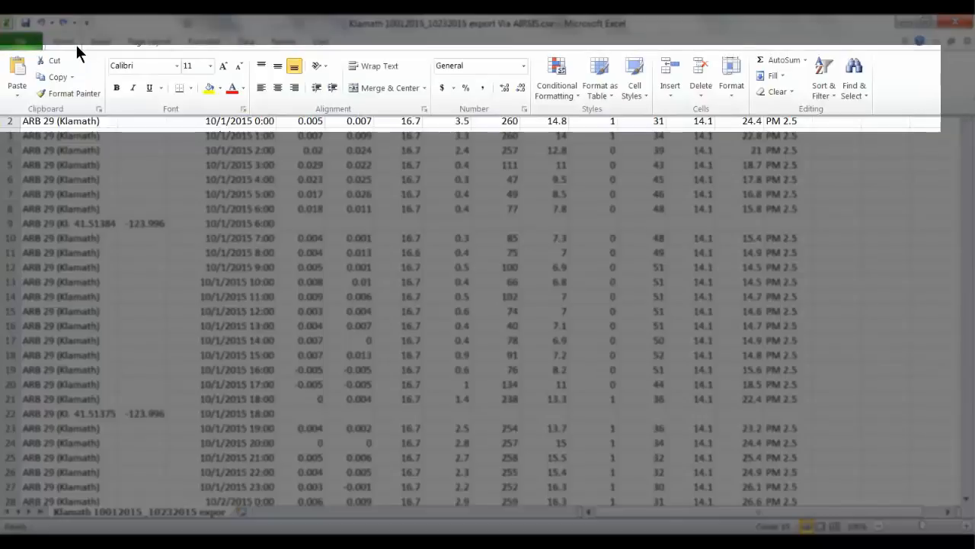
pyautogui.click(822, 95)
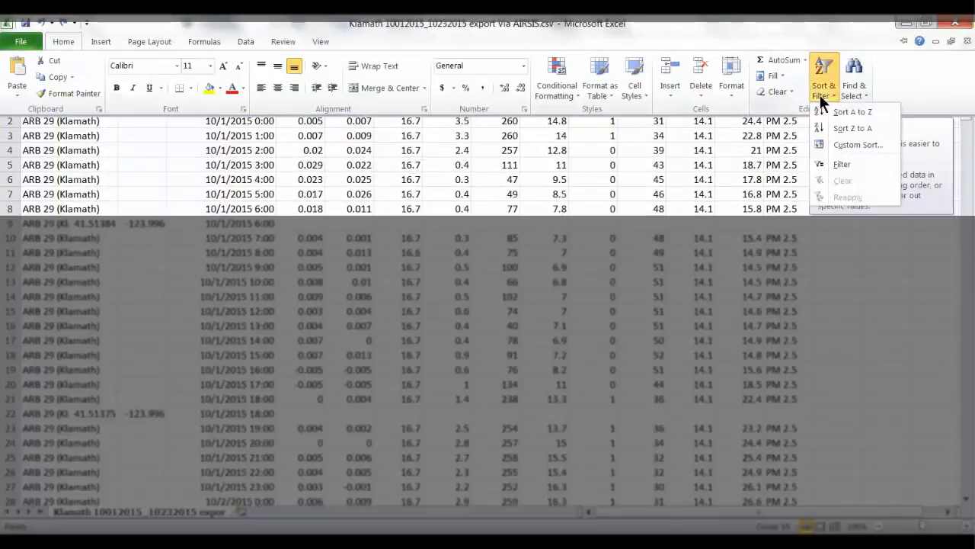
pyautogui.click(838, 164)
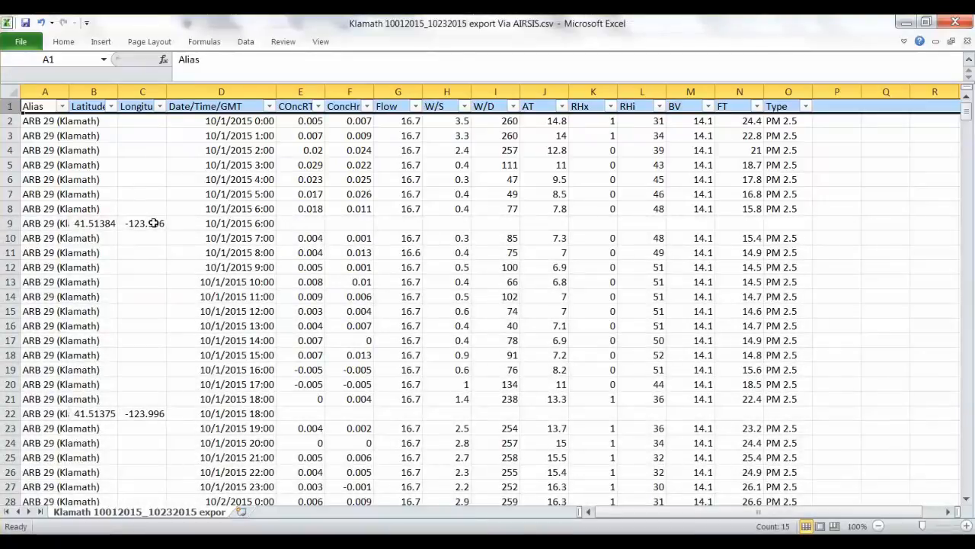
# Filter the Latitude column to show only rows with blank values
pyautogui.click(111, 107)
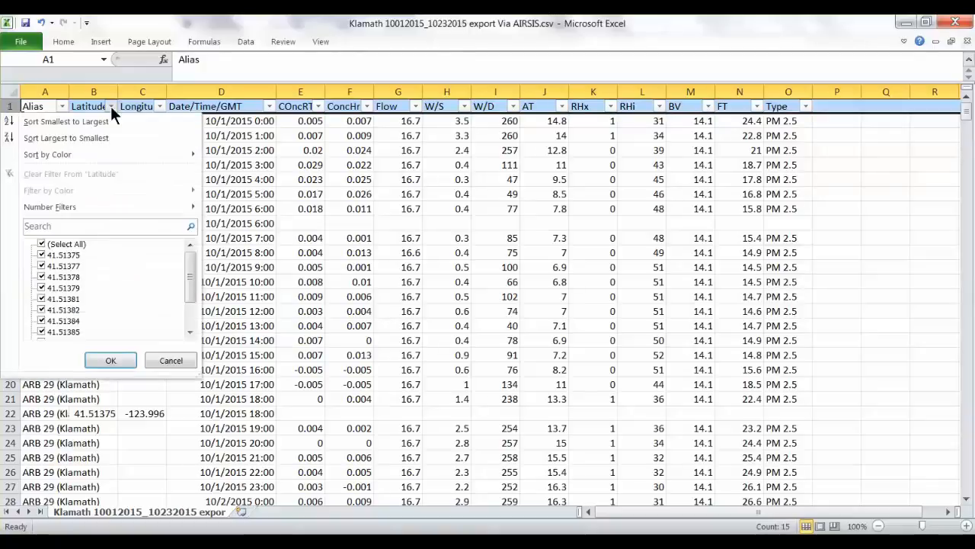
pyautogui.click(41, 244)
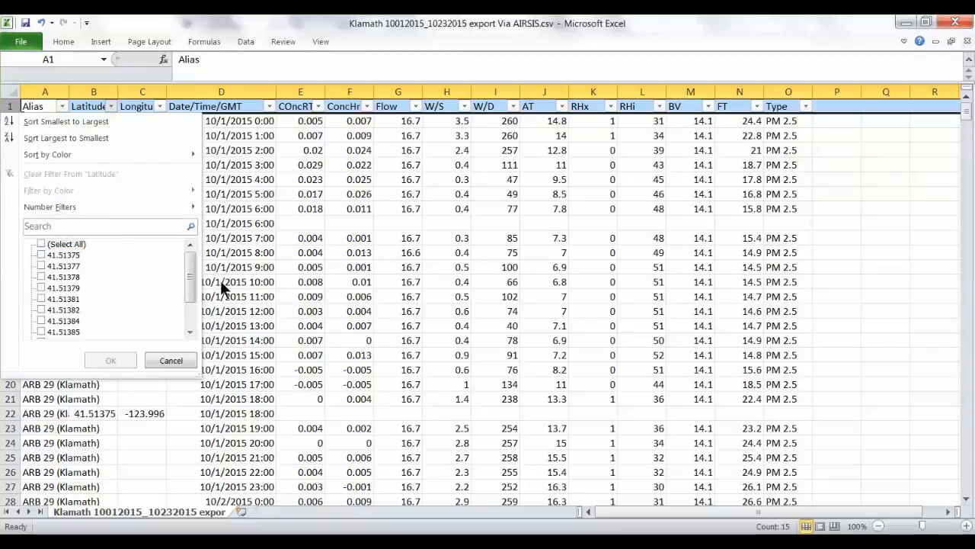
pyautogui.moveTo(192, 278); pyautogui.dragTo(194, 310)
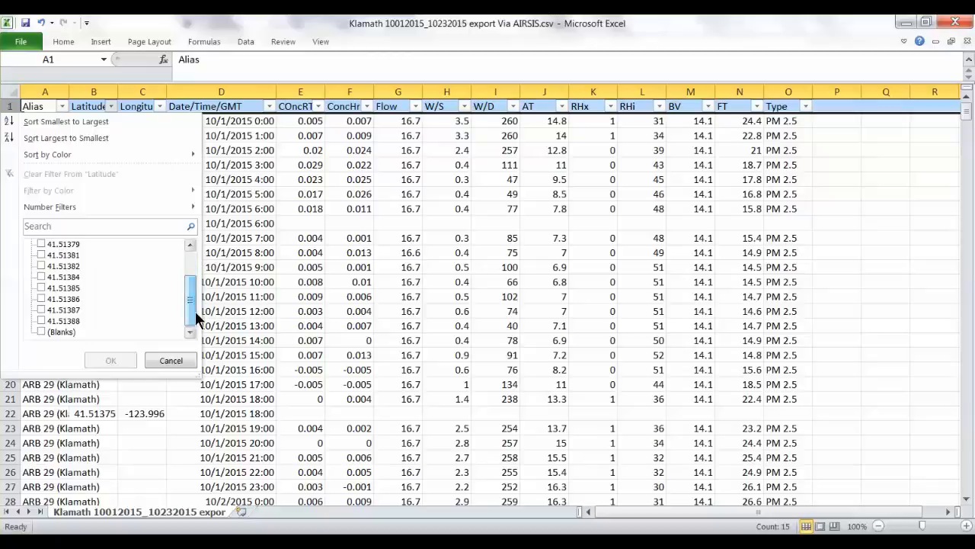
pyautogui.click(41, 331)
pyautogui.click(109, 361)
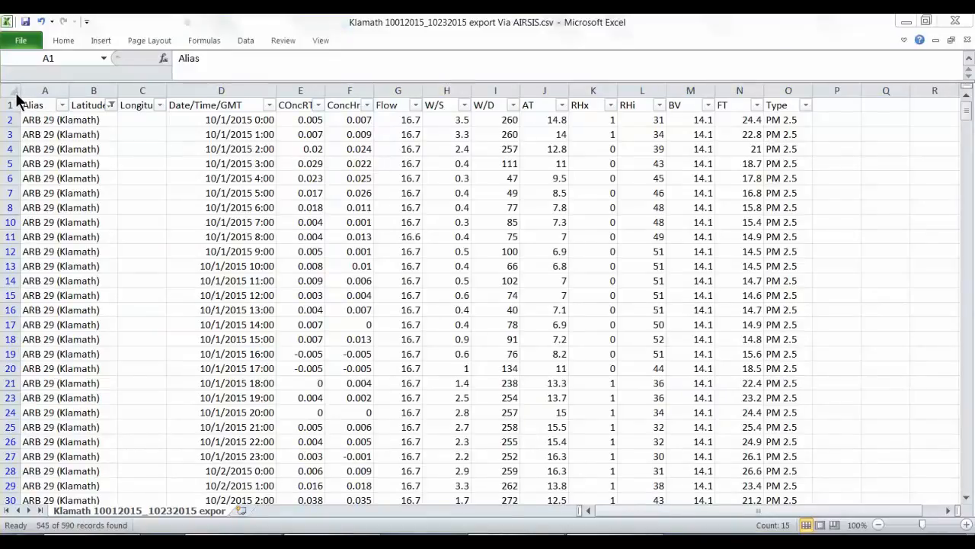
# Copy the entire filtered sheet and paste it into a new worksheet
pyautogui.click(15, 97)
pyautogui.click(13, 92)
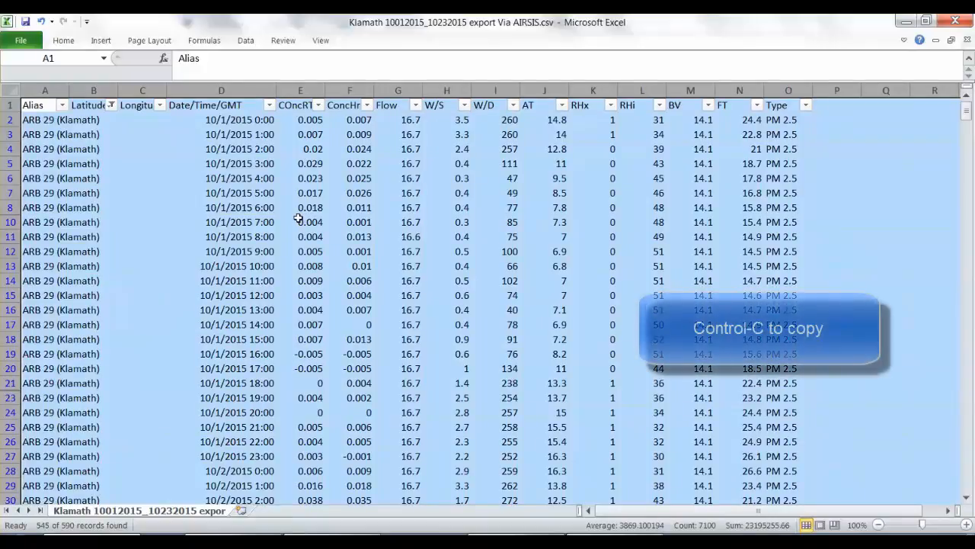
pyautogui.hotkey('ctrl', 'c')
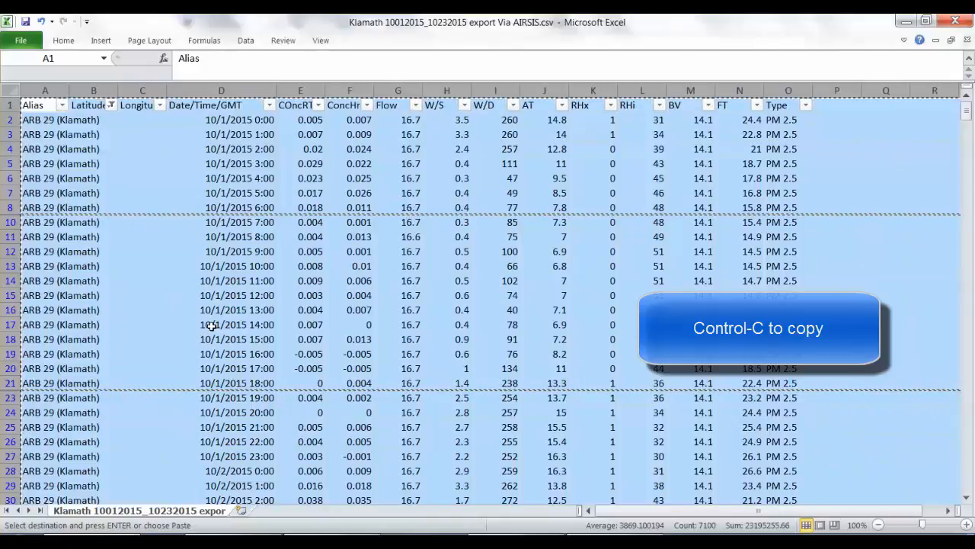
pyautogui.click(242, 511)
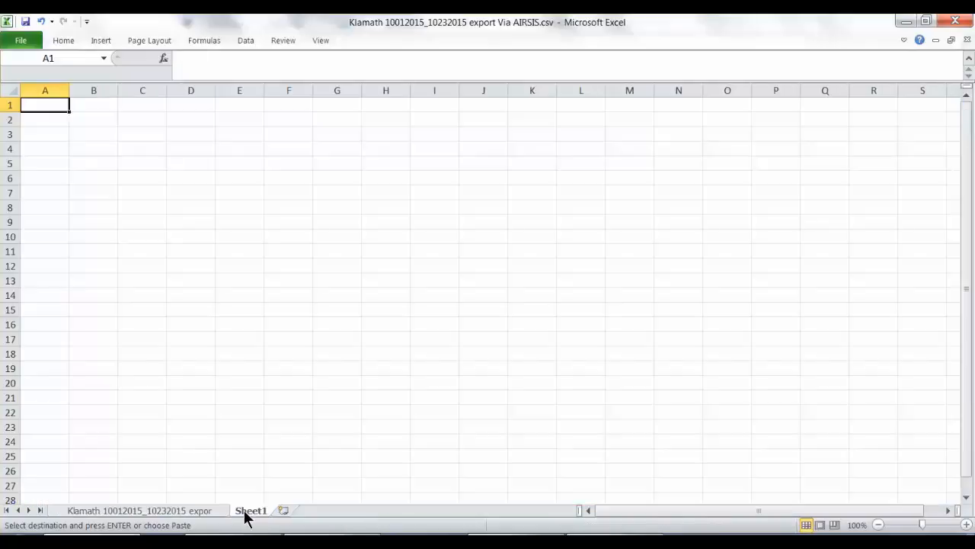
pyautogui.hotkey('ctrl', 'v')
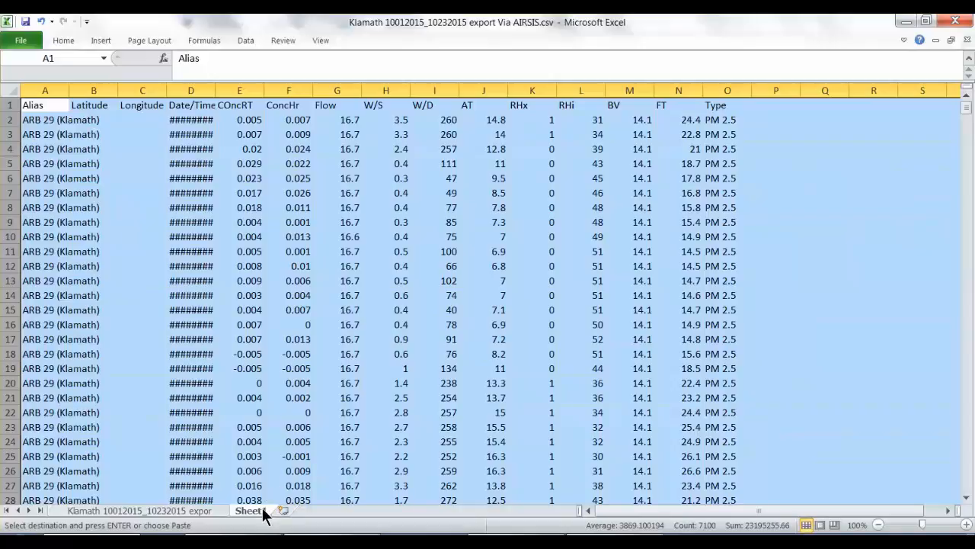
# Move the new worksheet in front of the original export sheet and rename it ForImport
pyautogui.moveTo(262, 512); pyautogui.dragTo(54, 512)
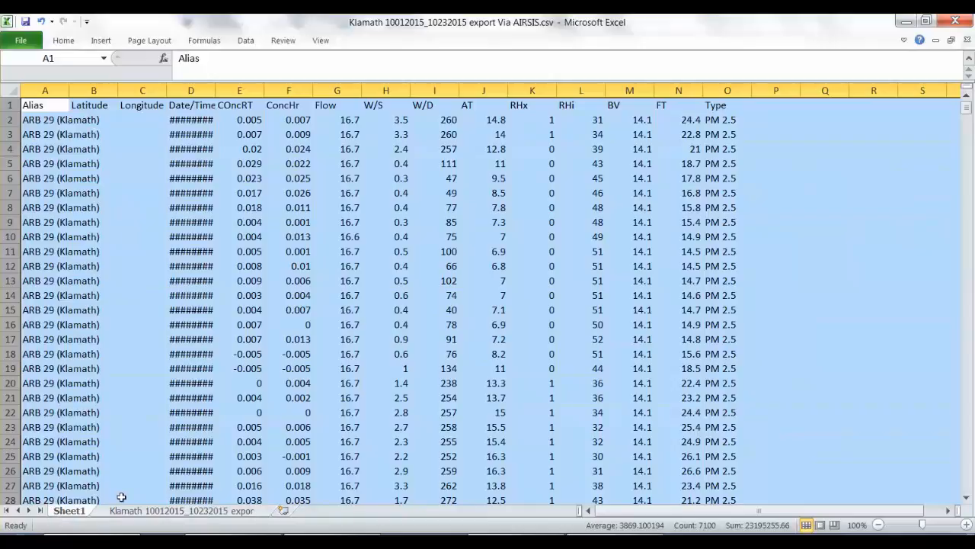
pyautogui.rightClick(76, 516)
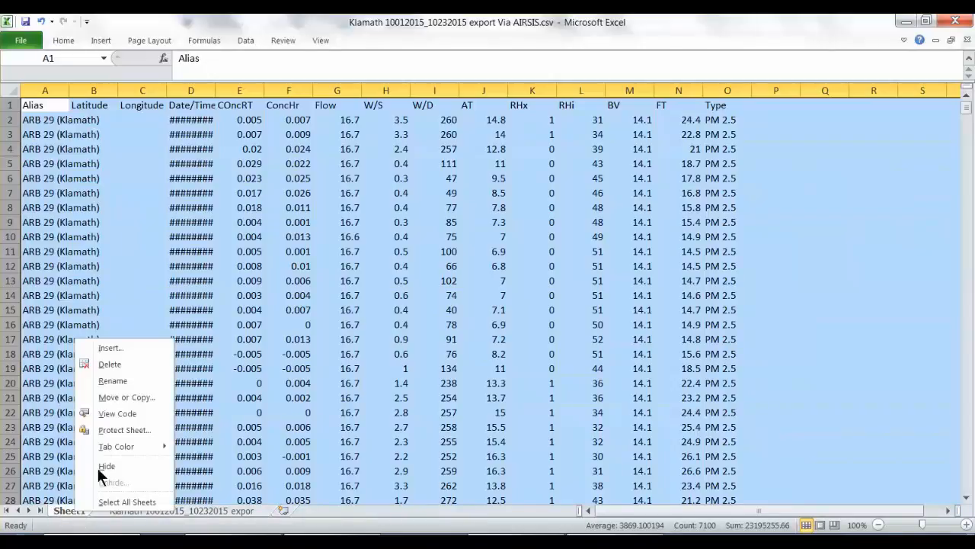
pyautogui.click(121, 382)
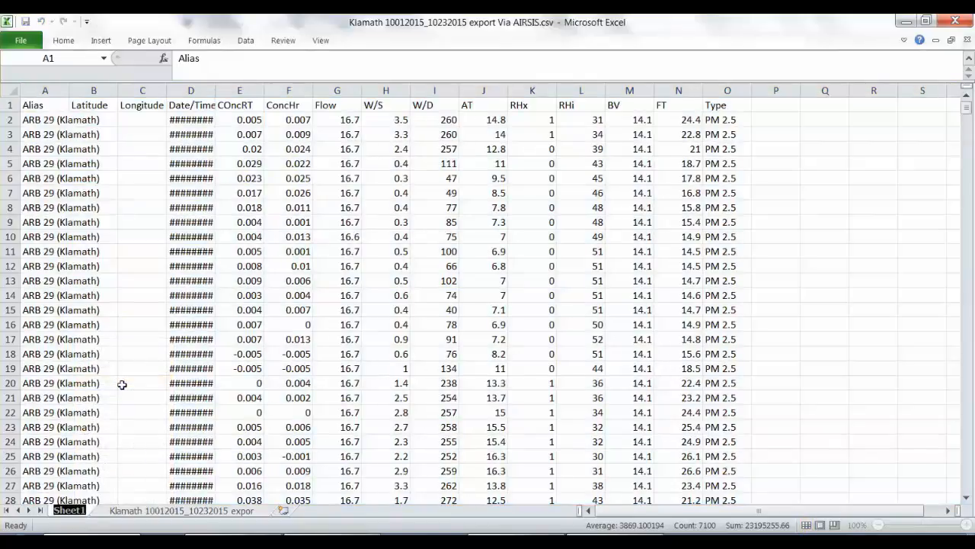
pyautogui.write('ForImpo')
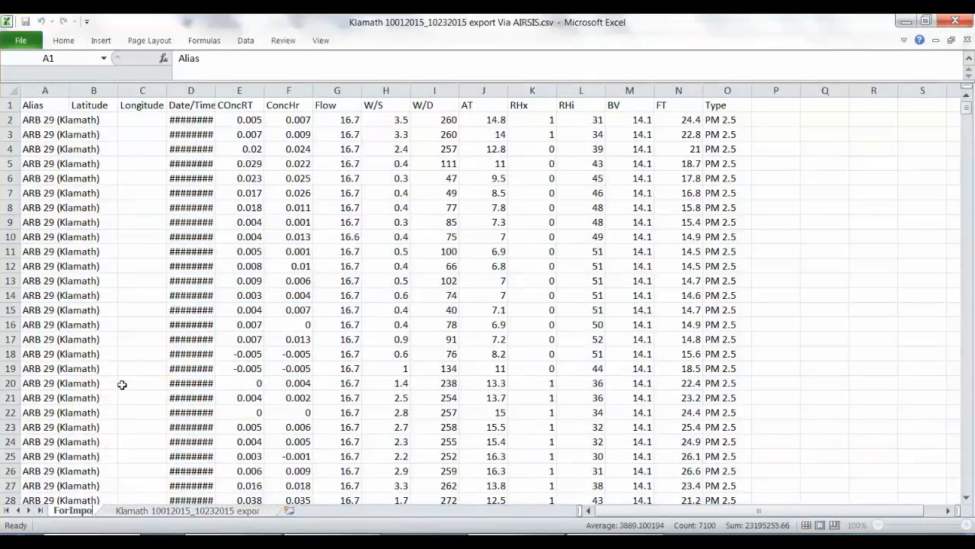
pyautogui.write('rt')
pyautogui.click(122, 384)
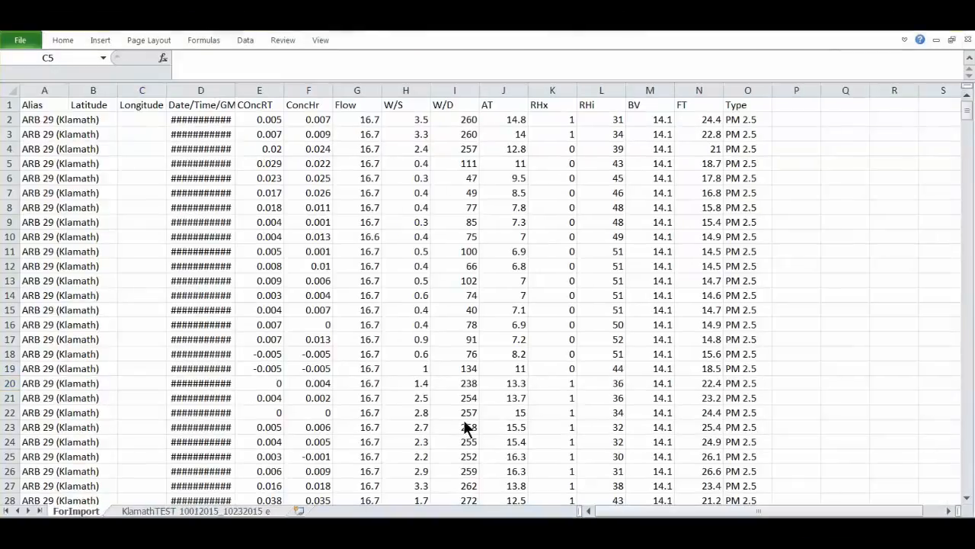
# Start saving the ForImport sheet under a new name and choose the TribalDataToolbox_v2.1 folder on drive C: as the location
pyautogui.click(29, 40)
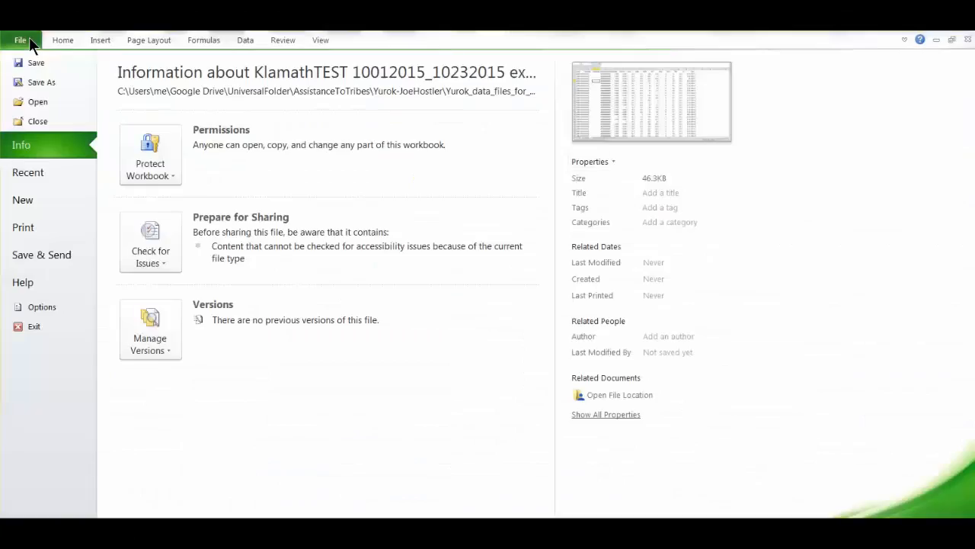
pyautogui.click(38, 82)
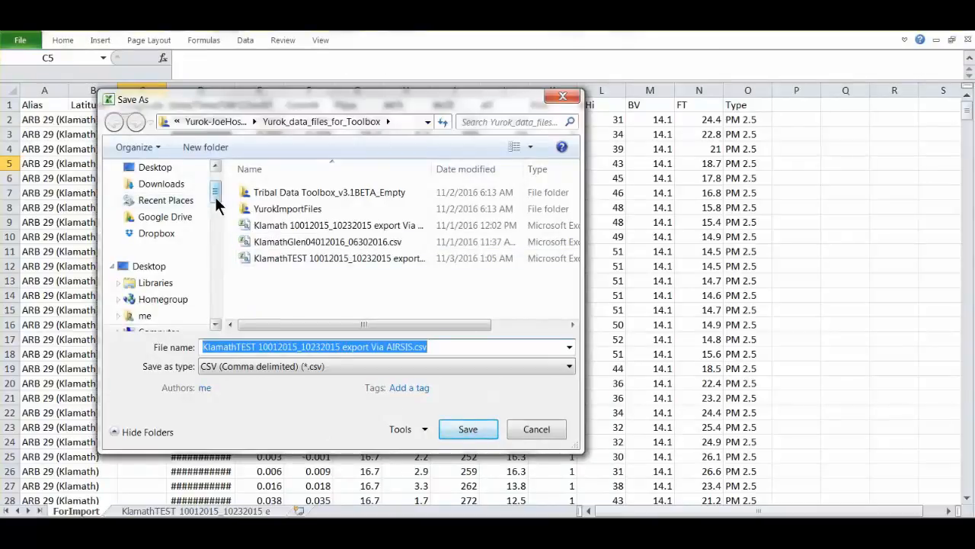
pyautogui.moveTo(215, 196); pyautogui.dragTo(218, 211)
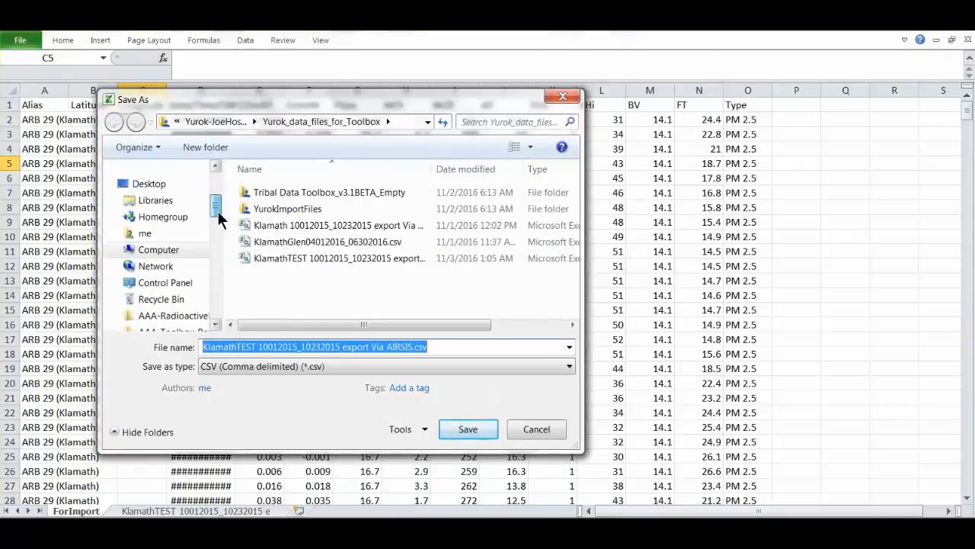
pyautogui.click(183, 250)
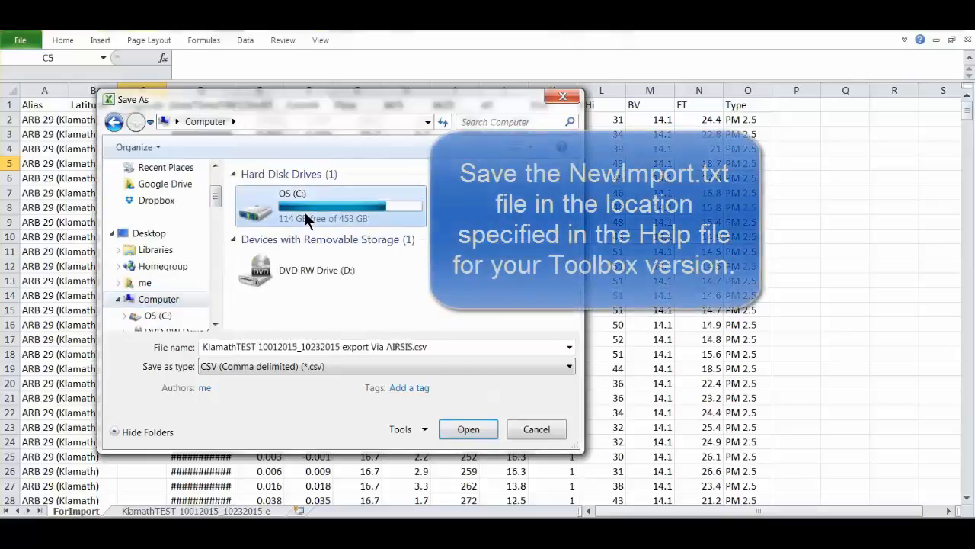
pyautogui.doubleClick(304, 211)
pyautogui.click(312, 258)
pyautogui.press('Down')
pyautogui.press('Down')
pyautogui.press('Down')
pyautogui.press('Down')
pyautogui.press('Down')
pyautogui.press('Down')
pyautogui.press('Down')
pyautogui.press('Down')
pyautogui.press('Down')
pyautogui.press('Down')
pyautogui.press('Down')
pyautogui.press('Down')
pyautogui.press('Down')
pyautogui.press('Down')
pyautogui.press('Down')
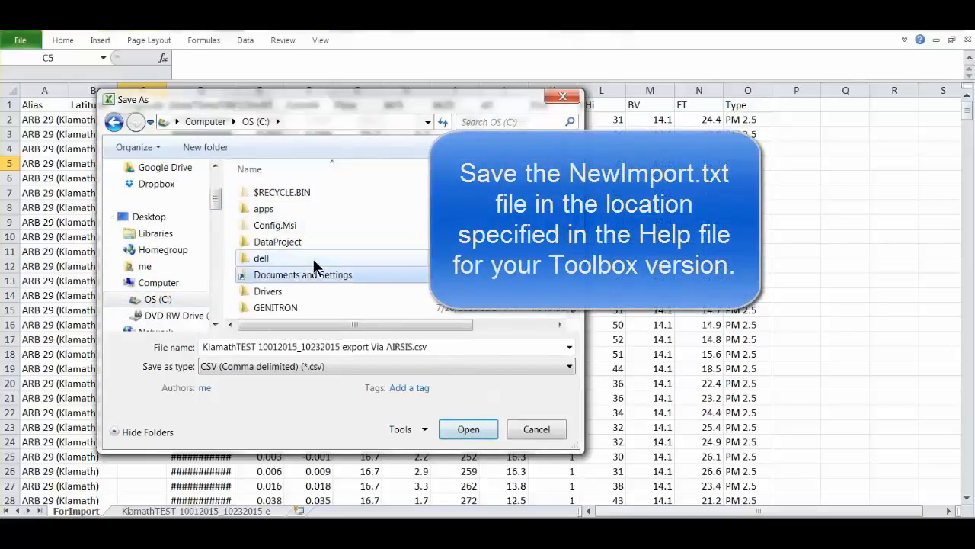
pyautogui.press('Up')
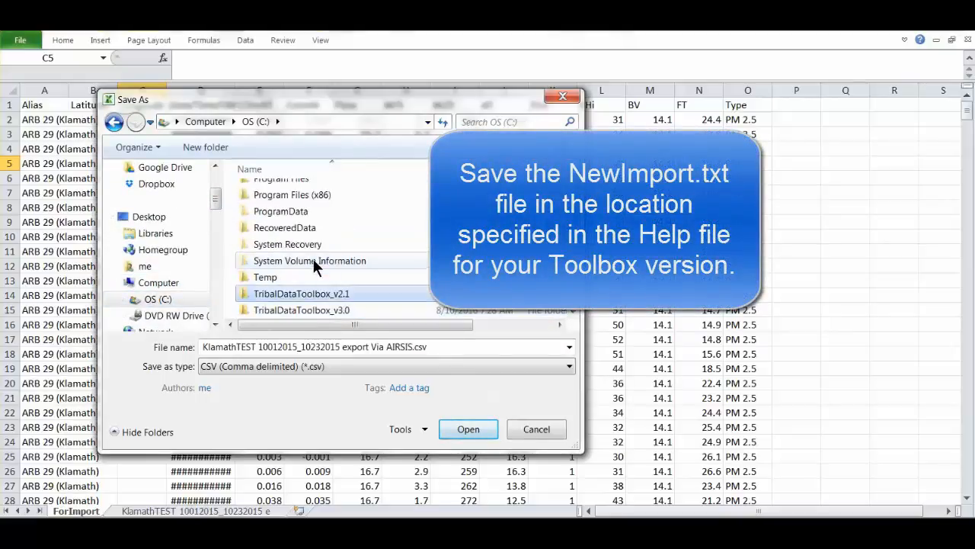
pyautogui.press('Return')
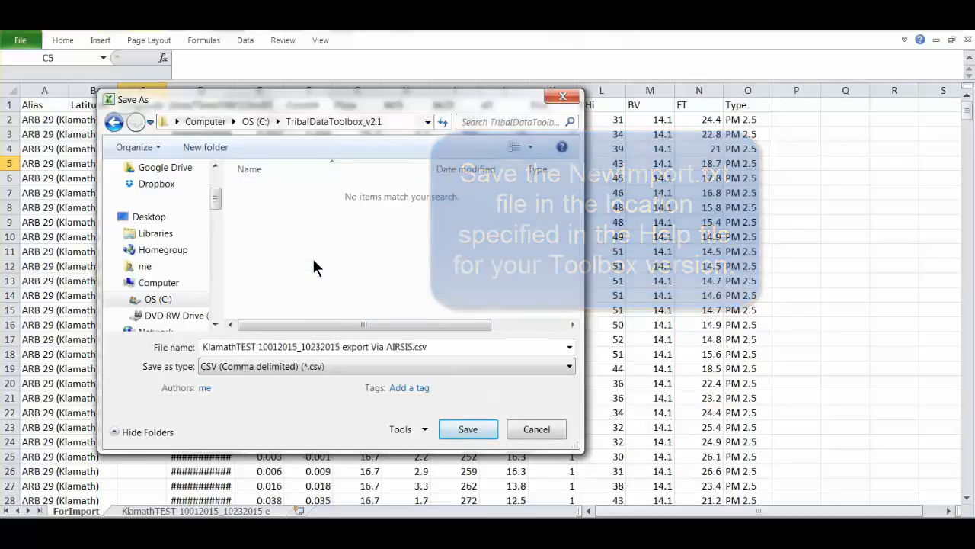
# Save only the active sheet as newimport.txt, replacing the existing file and keeping the CSV format, and close the workbook without saving again
pyautogui.click(468, 341)
pyautogui.write('newi')
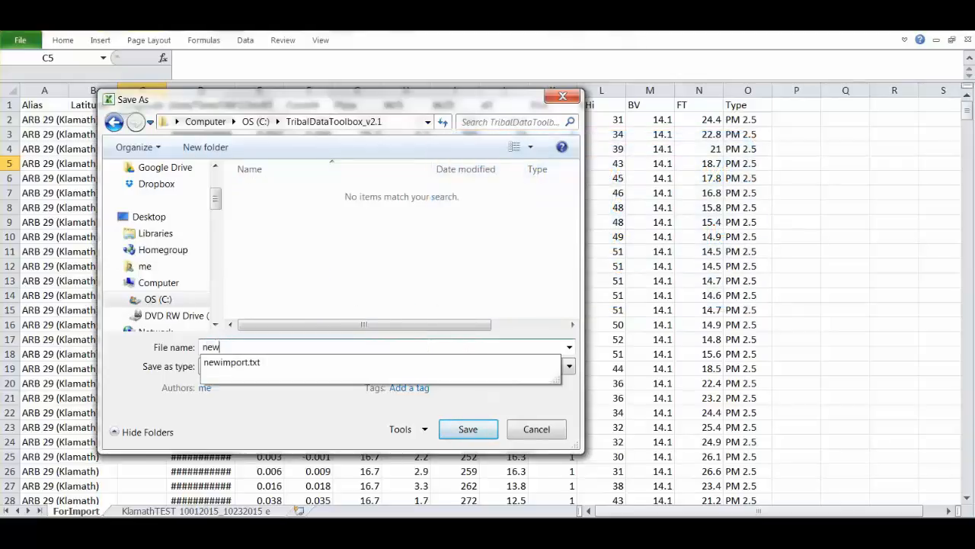
pyautogui.click(361, 361)
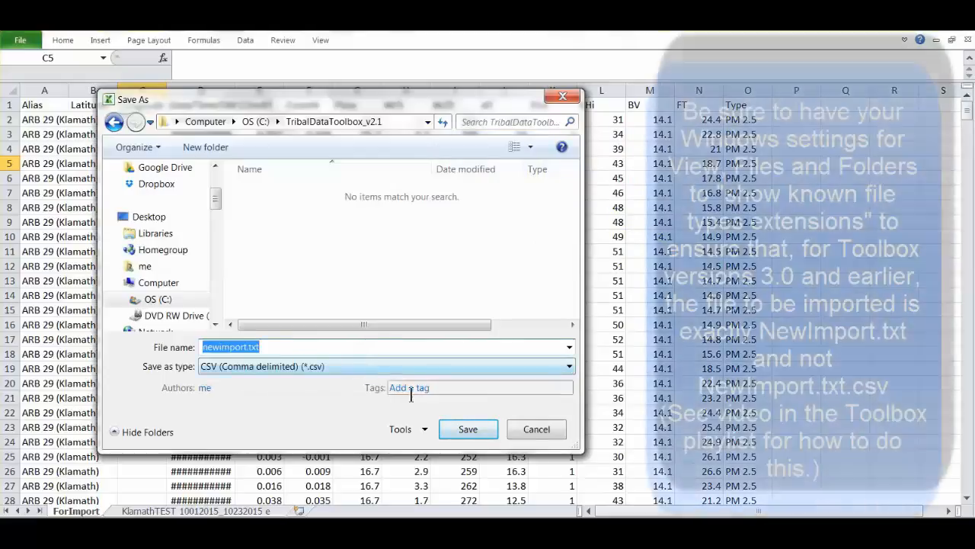
pyautogui.click(448, 429)
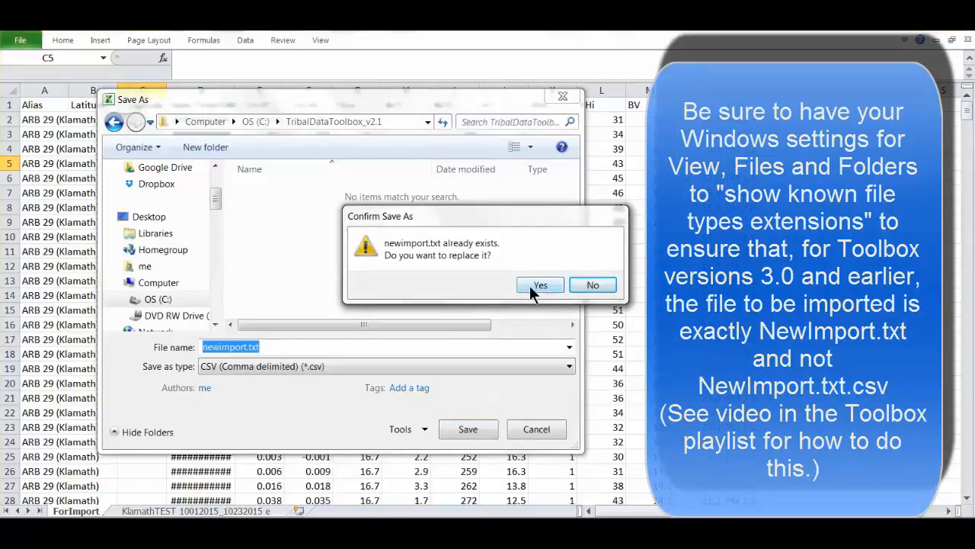
pyautogui.click(536, 285)
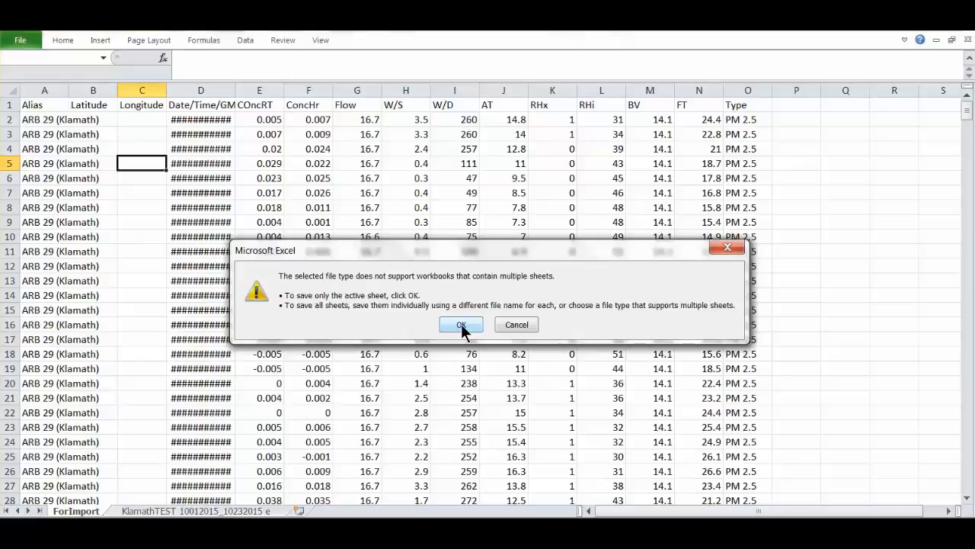
pyautogui.click(461, 325)
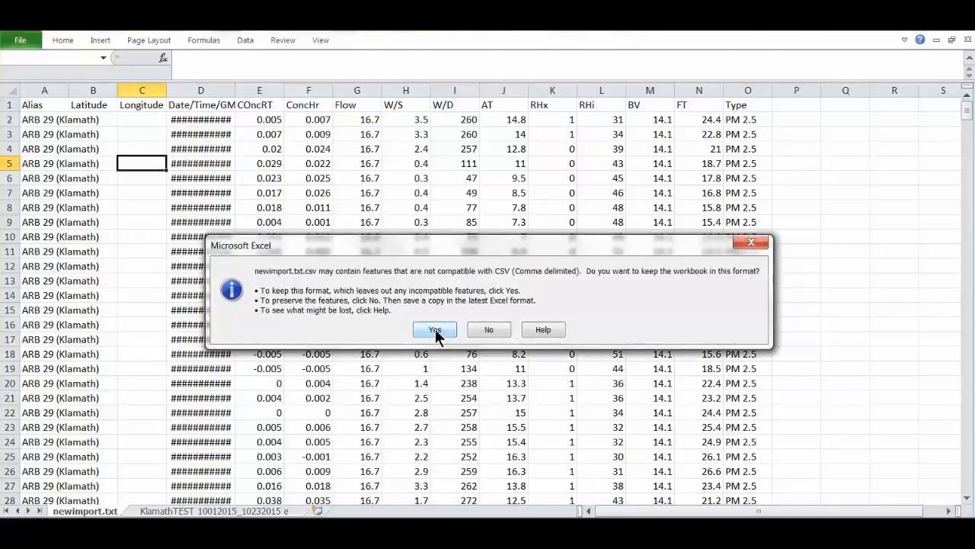
pyautogui.click(436, 332)
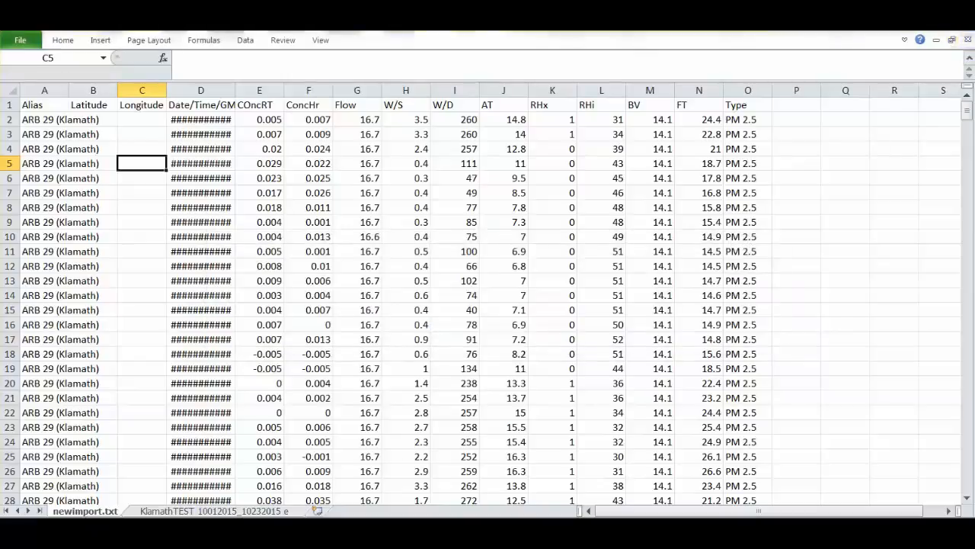
pyautogui.click(968, 40)
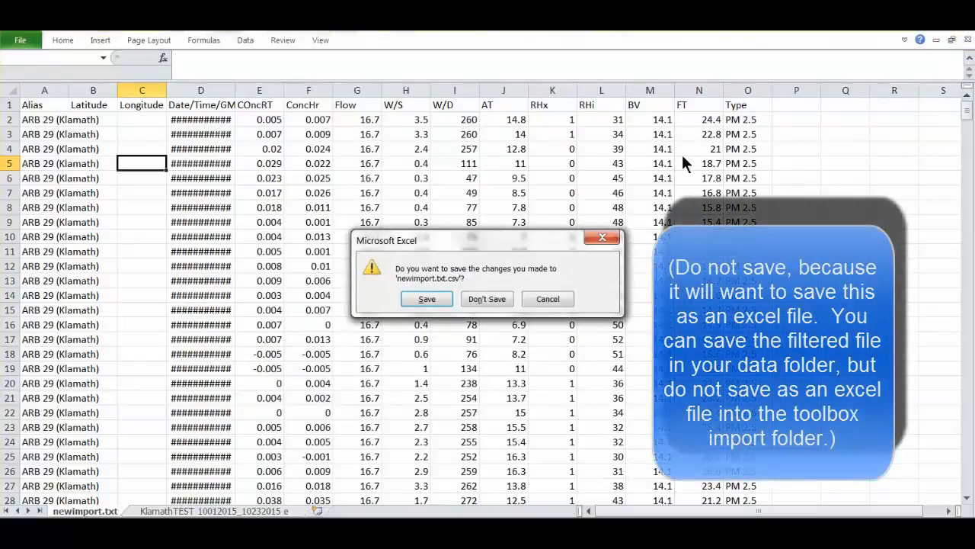
pyautogui.click(483, 299)
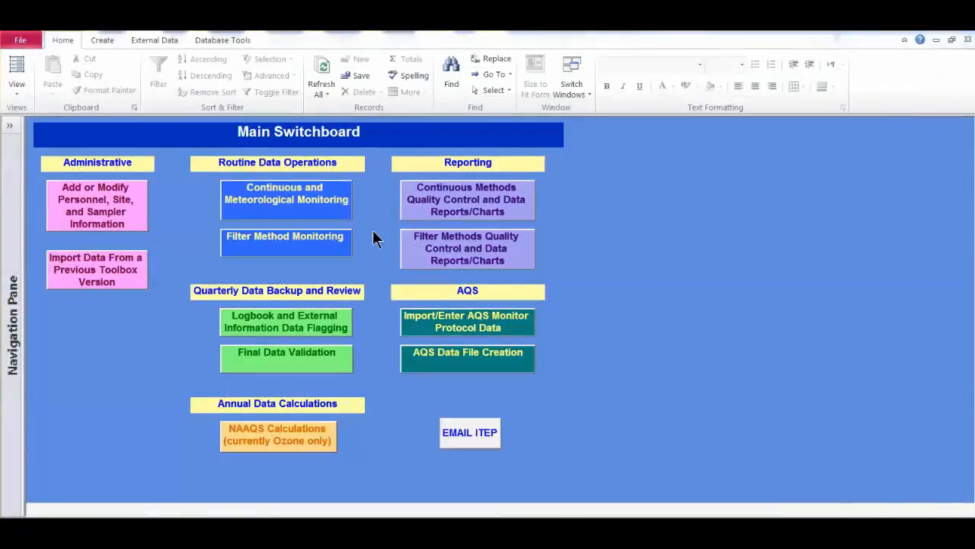
# In the Access Toolbox database, open the raw sampler data import under Continuous and Meteorological Monitoring and import the comma-delimited text file
pyautogui.click(284, 203)
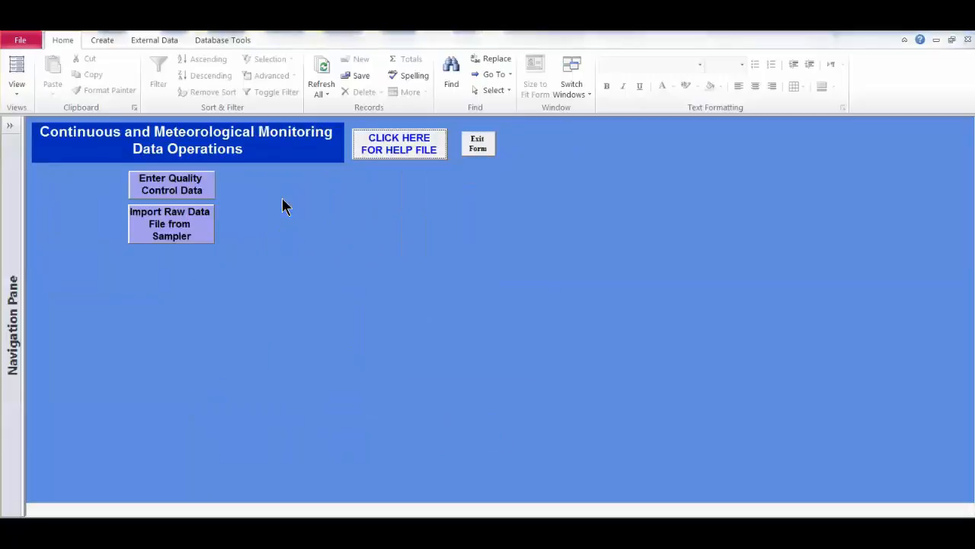
pyautogui.click(190, 233)
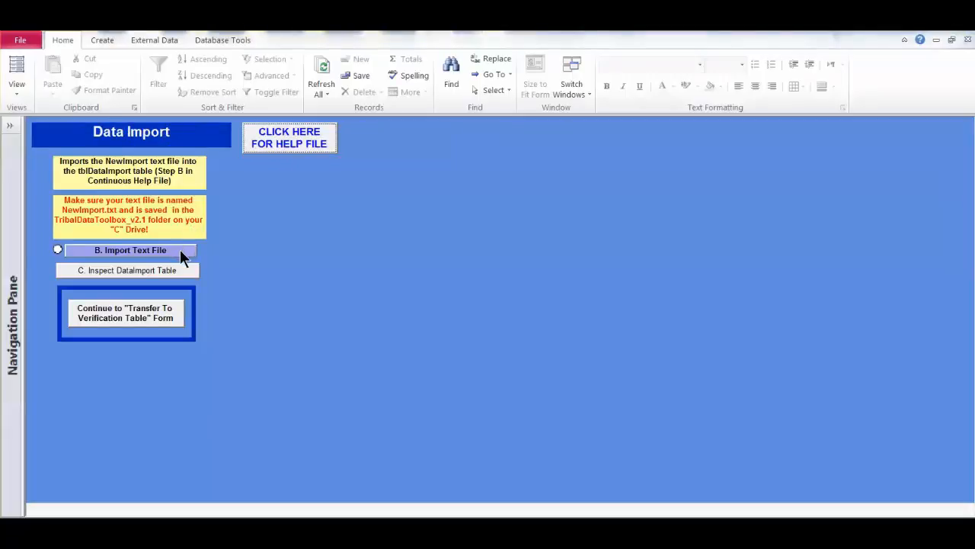
pyautogui.click(180, 249)
pyautogui.click(454, 243)
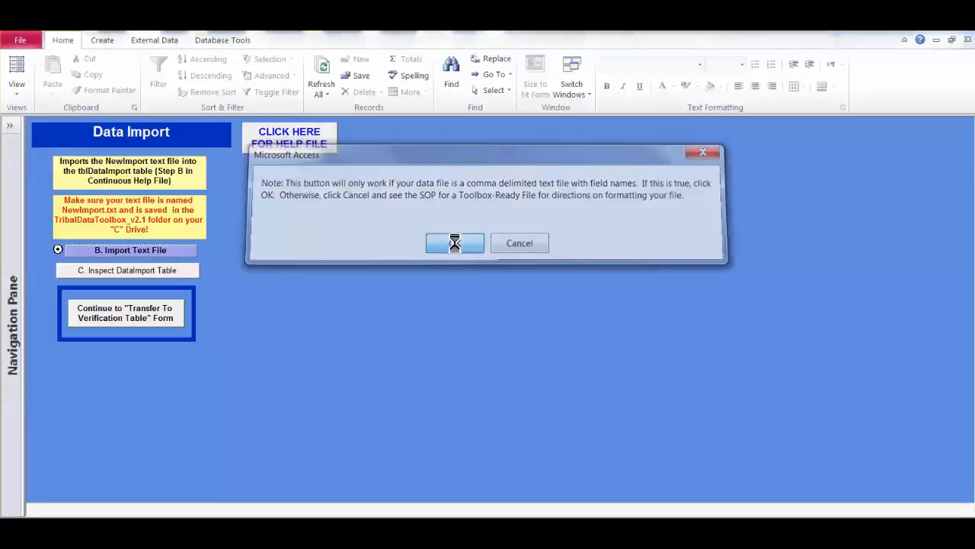
# Confirm the comma-delimited text file import, then inspect the DataImport table and close it
pyautogui.click(470, 237)
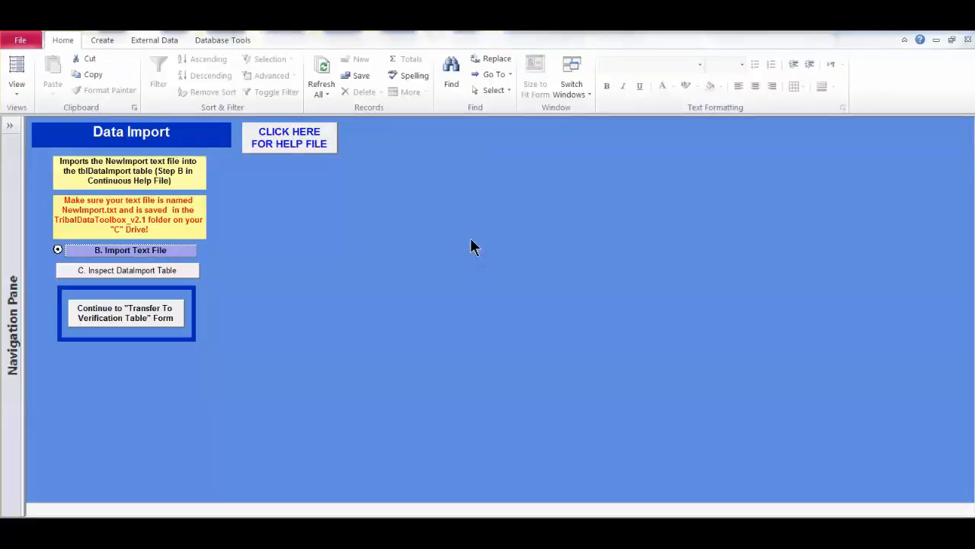
pyautogui.click(152, 273)
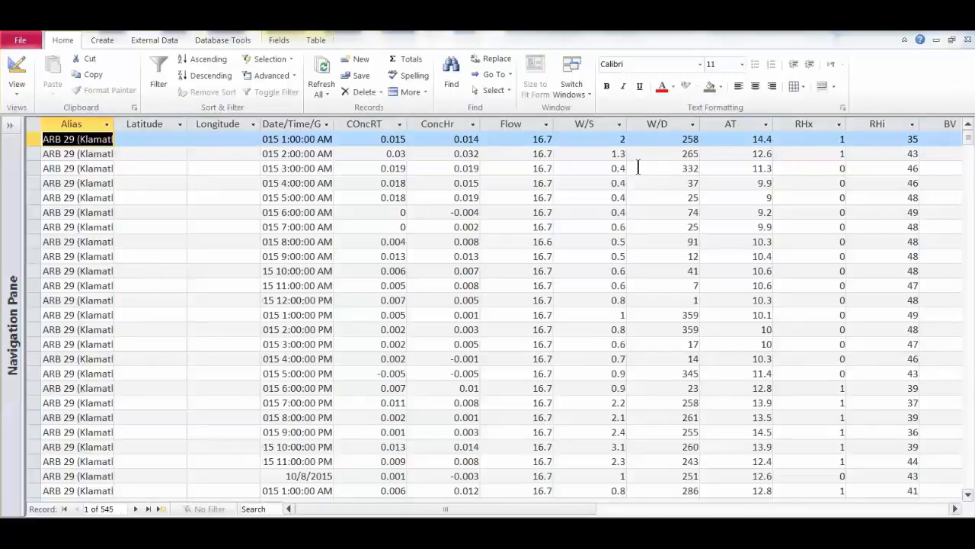
pyautogui.click(968, 39)
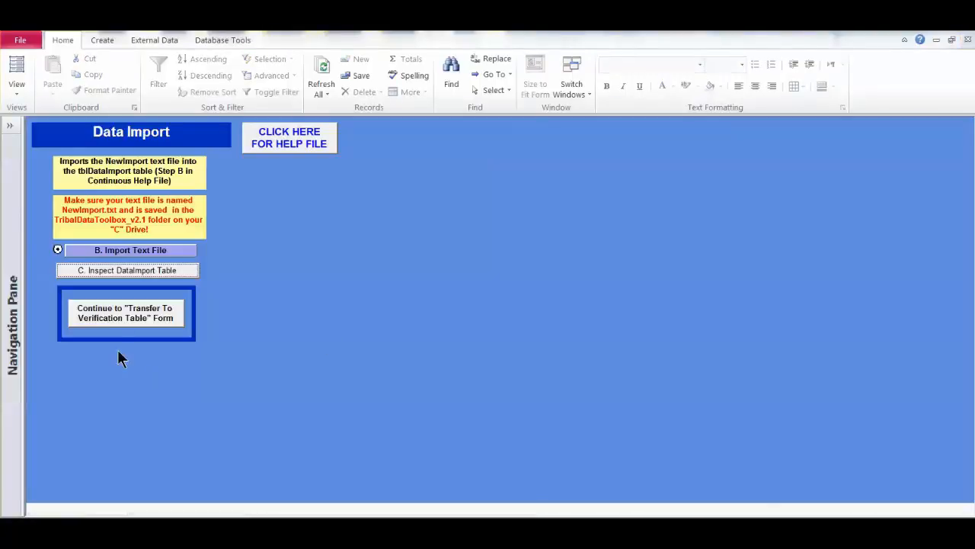
# On the Transfer To Verification Table form, select site 2002 and sampler SmplrAt2002, and review the field mapping in the transfer setup query
pyautogui.click(119, 313)
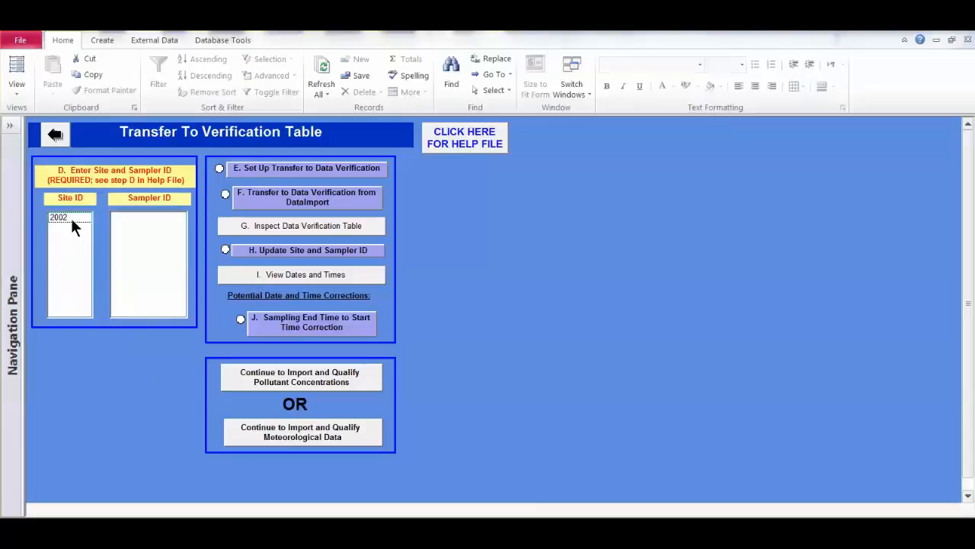
pyautogui.click(71, 218)
pyautogui.click(128, 218)
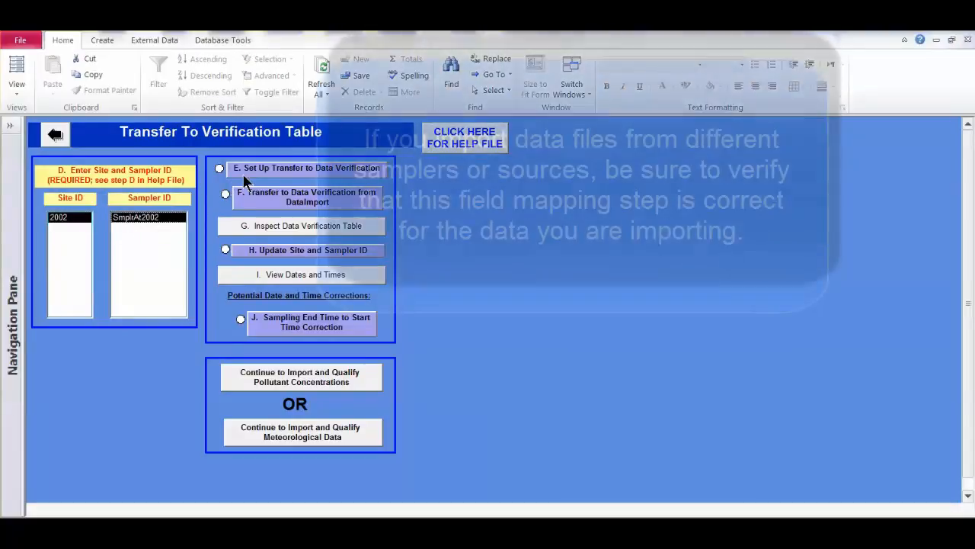
pyautogui.click(243, 171)
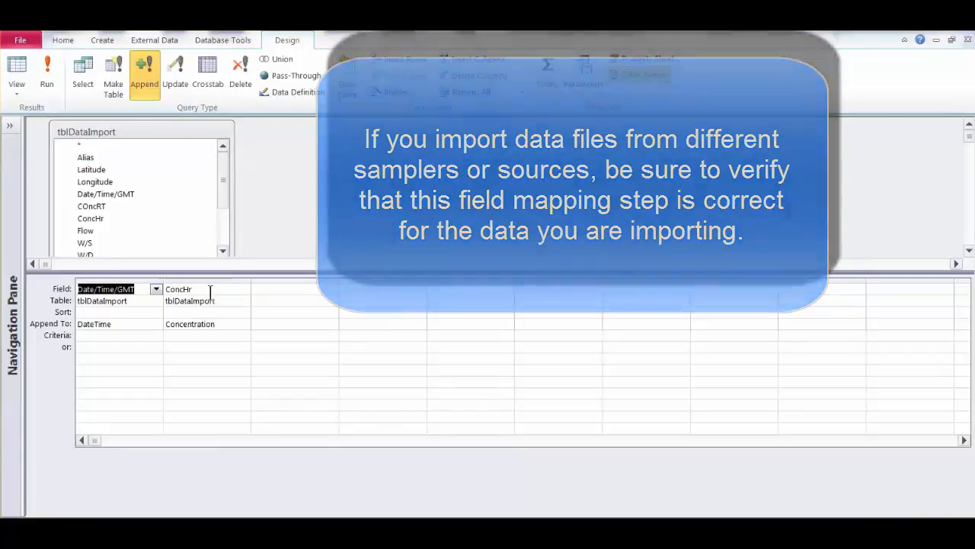
pyautogui.click(968, 40)
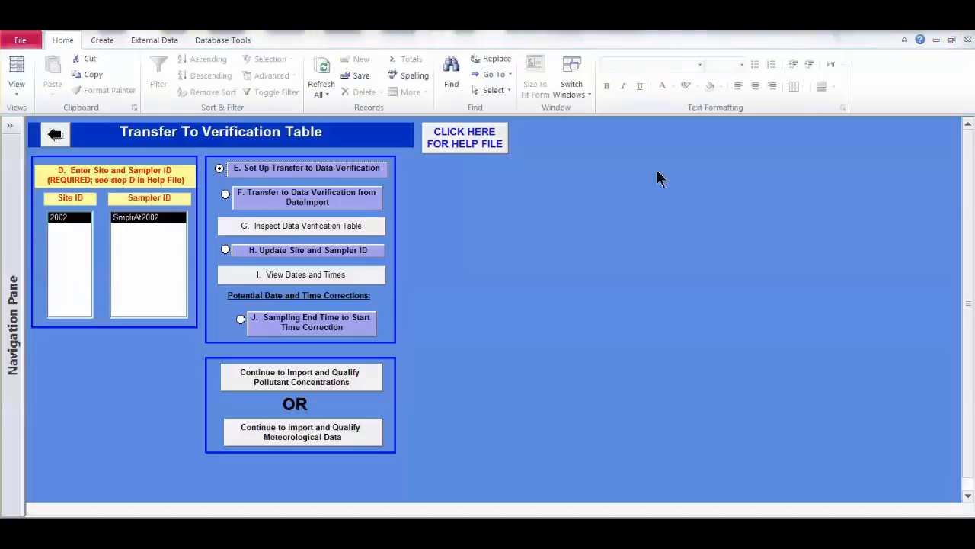
# Continue to importing and qualifying pollutant concentrations and choose PM25-CONT as the pollutant
pyautogui.click(361, 379)
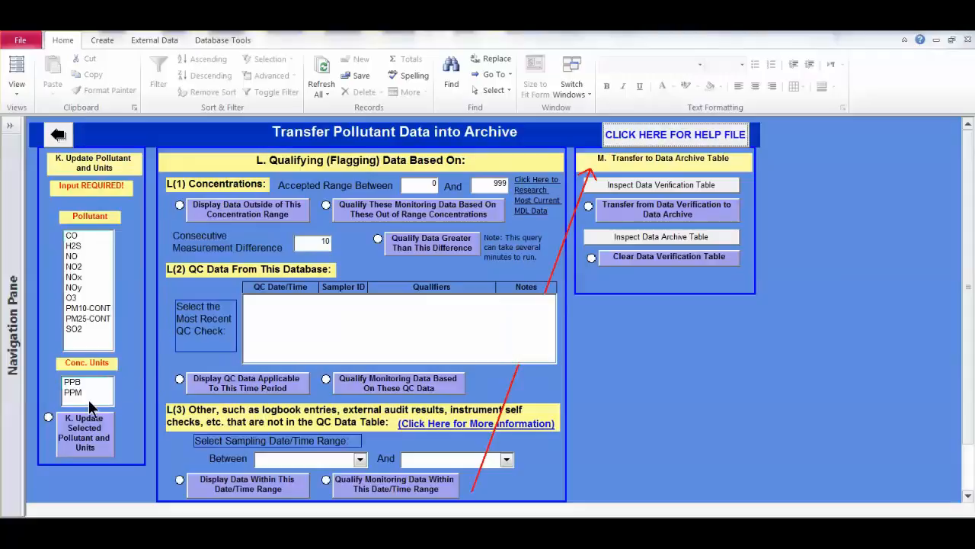
pyautogui.click(84, 319)
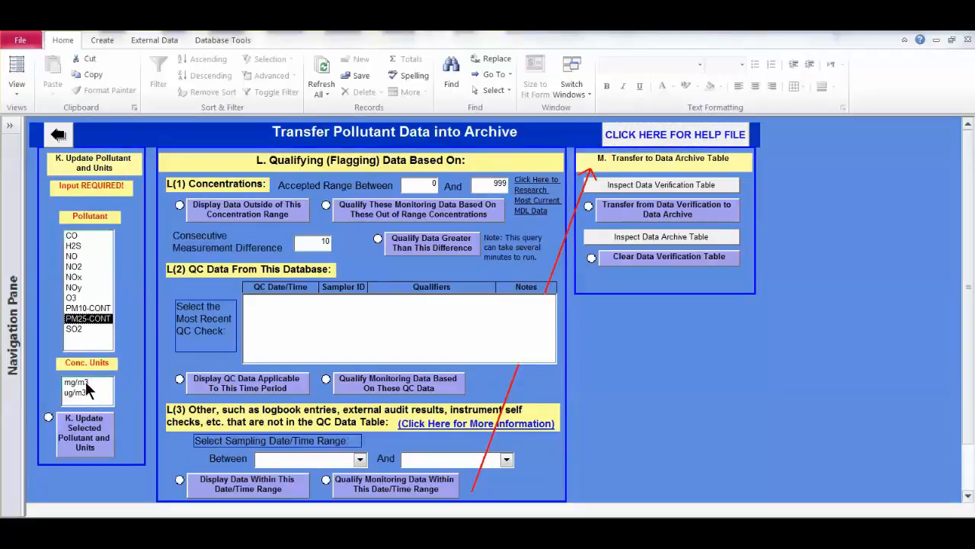